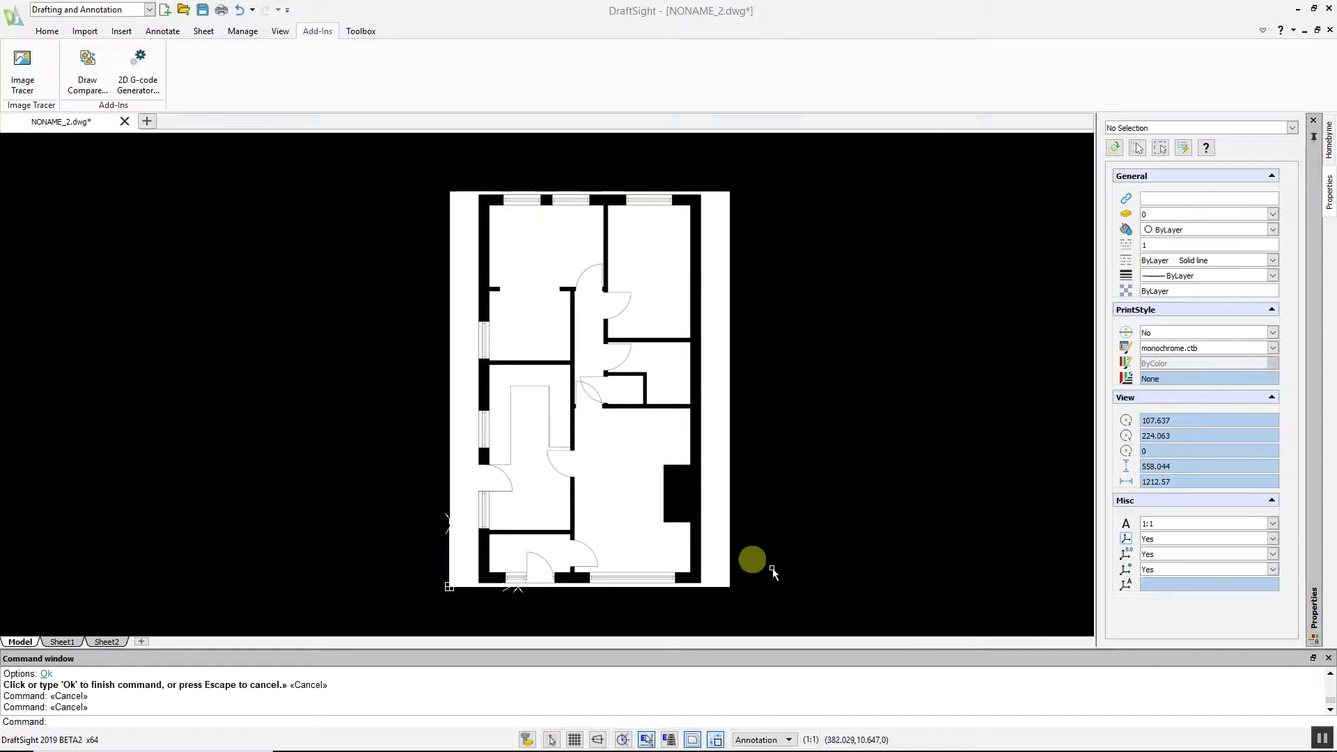
- Run Image Tracer with the 'FloorPlan High Quality, High-Res Image' profile over the whole floor plan
{"action": "left_click", "coordinate": [25, 67]}
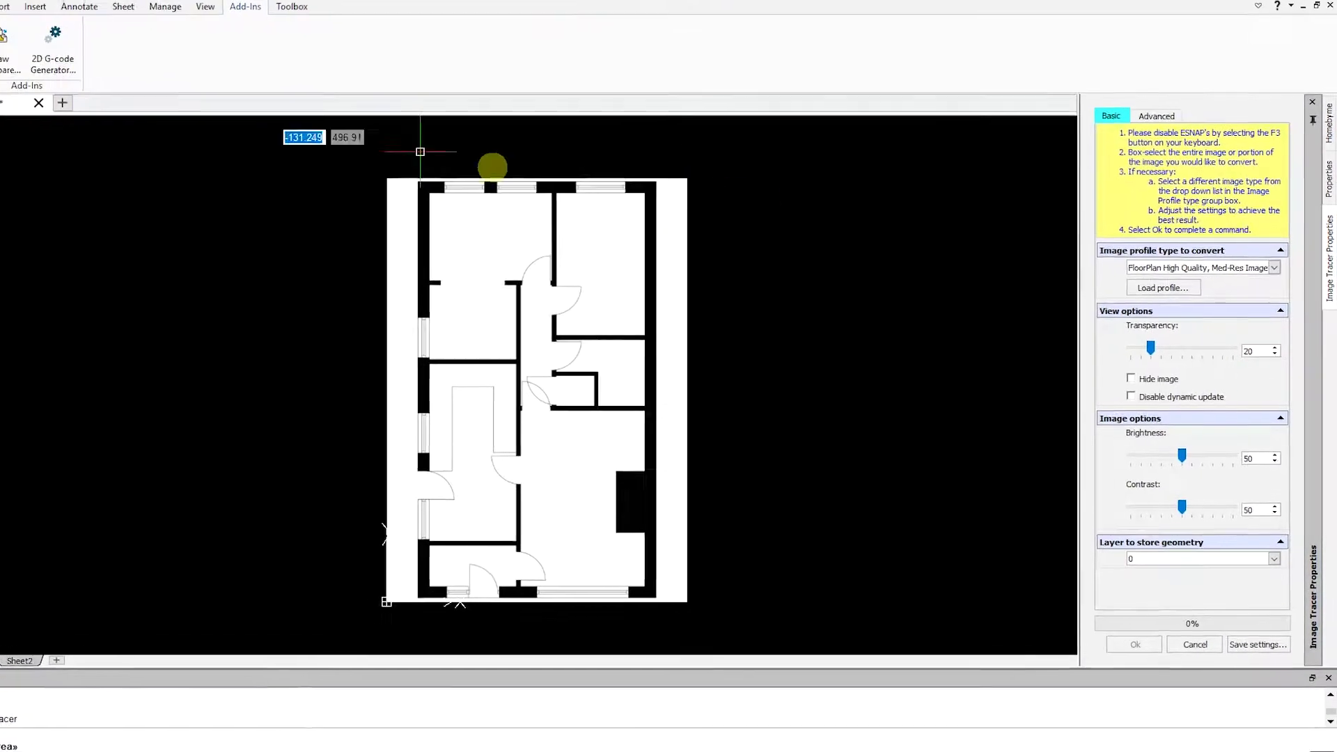
{"action": "left_click", "coordinate": [1196, 267]}
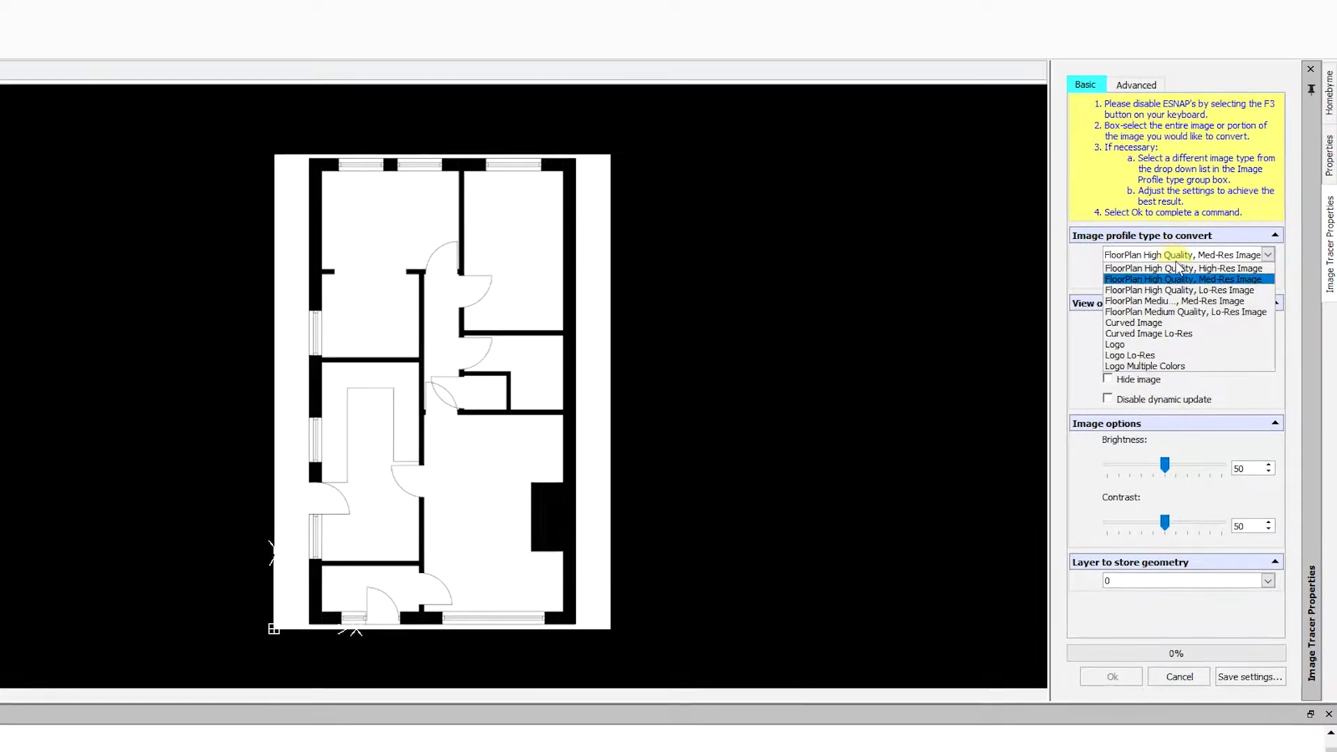
{"action": "left_click", "coordinate": [1176, 268]}
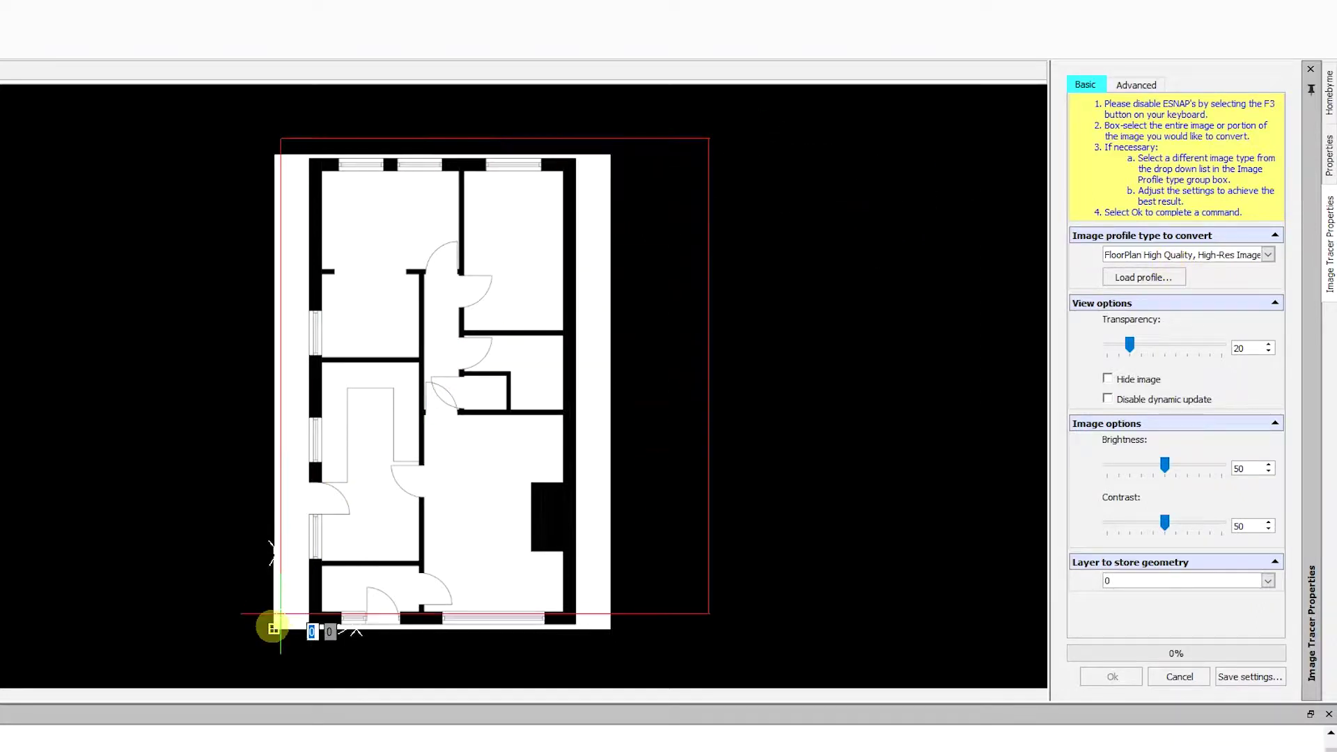
{"action": "left_click", "coordinate": [211, 675]}
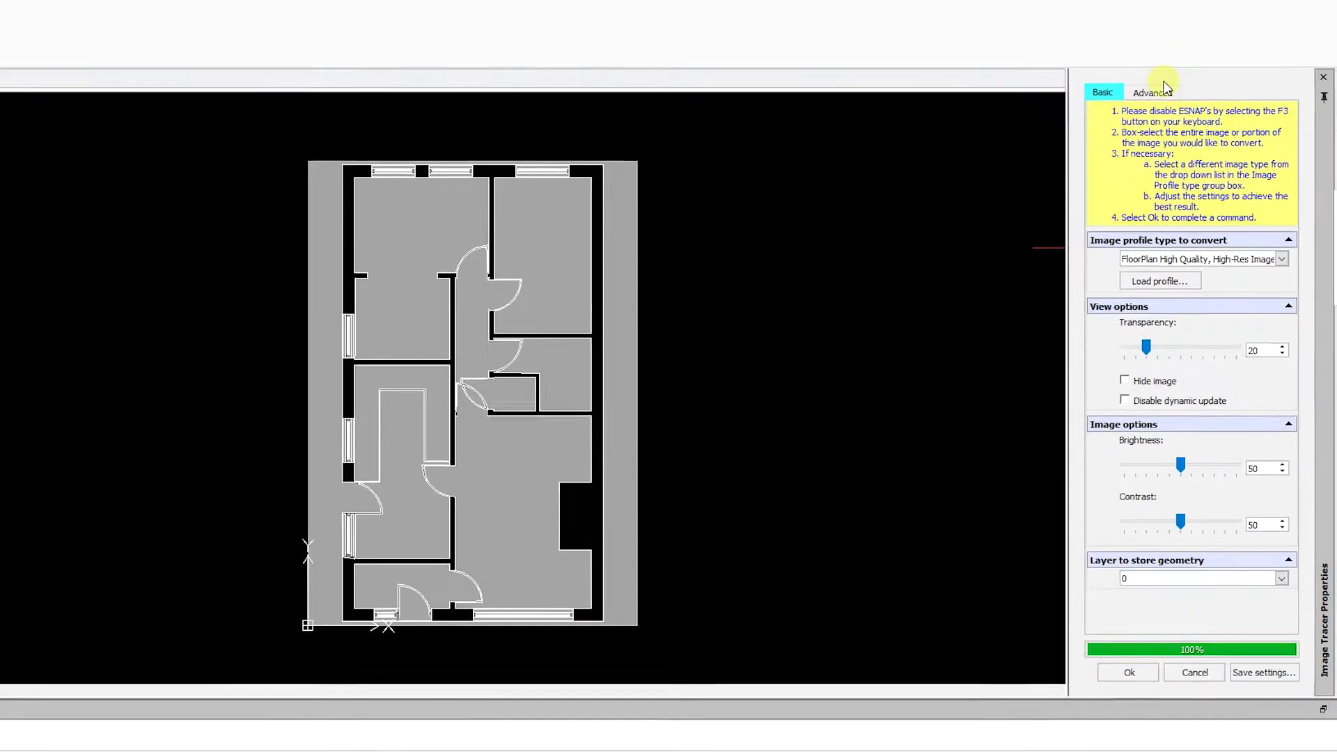
- Set the Advanced line option to 'Show as single lines' and accept the traced floor plan
{"action": "left_click", "coordinate": [1163, 87]}
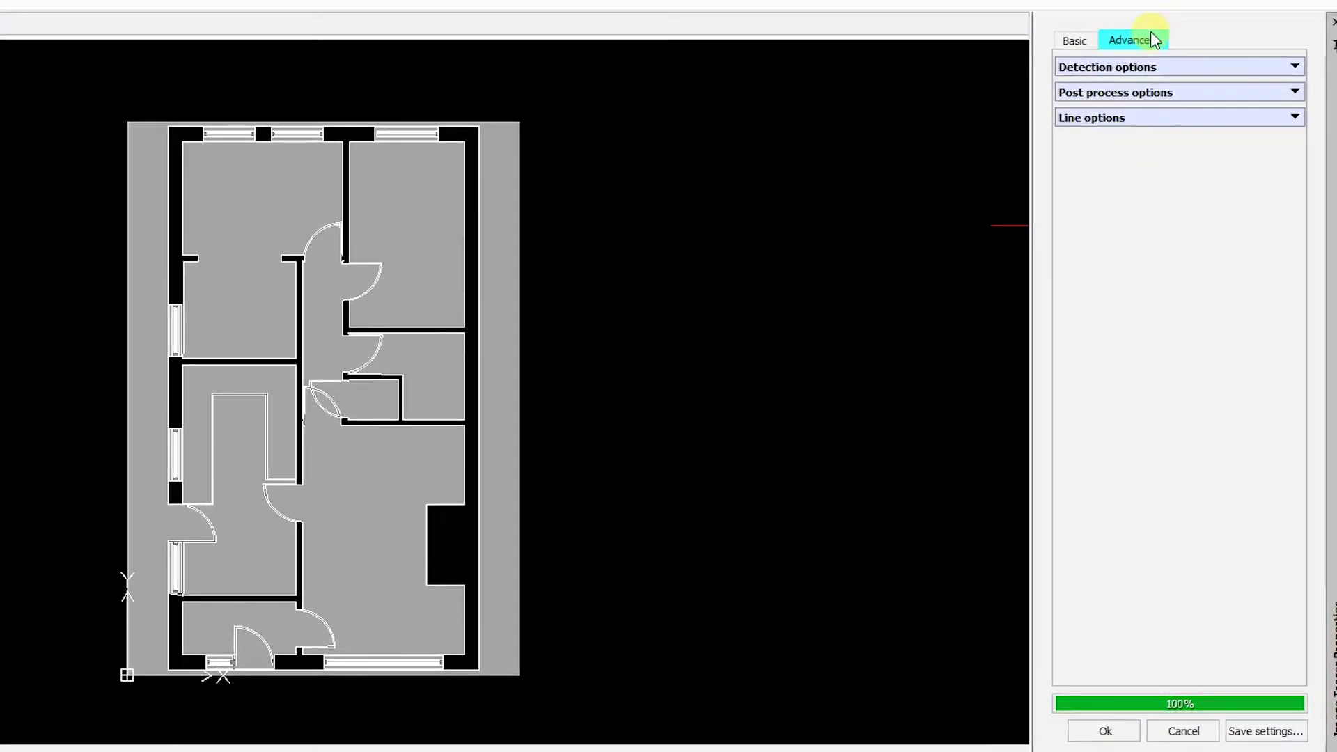
{"action": "left_click", "coordinate": [1172, 122]}
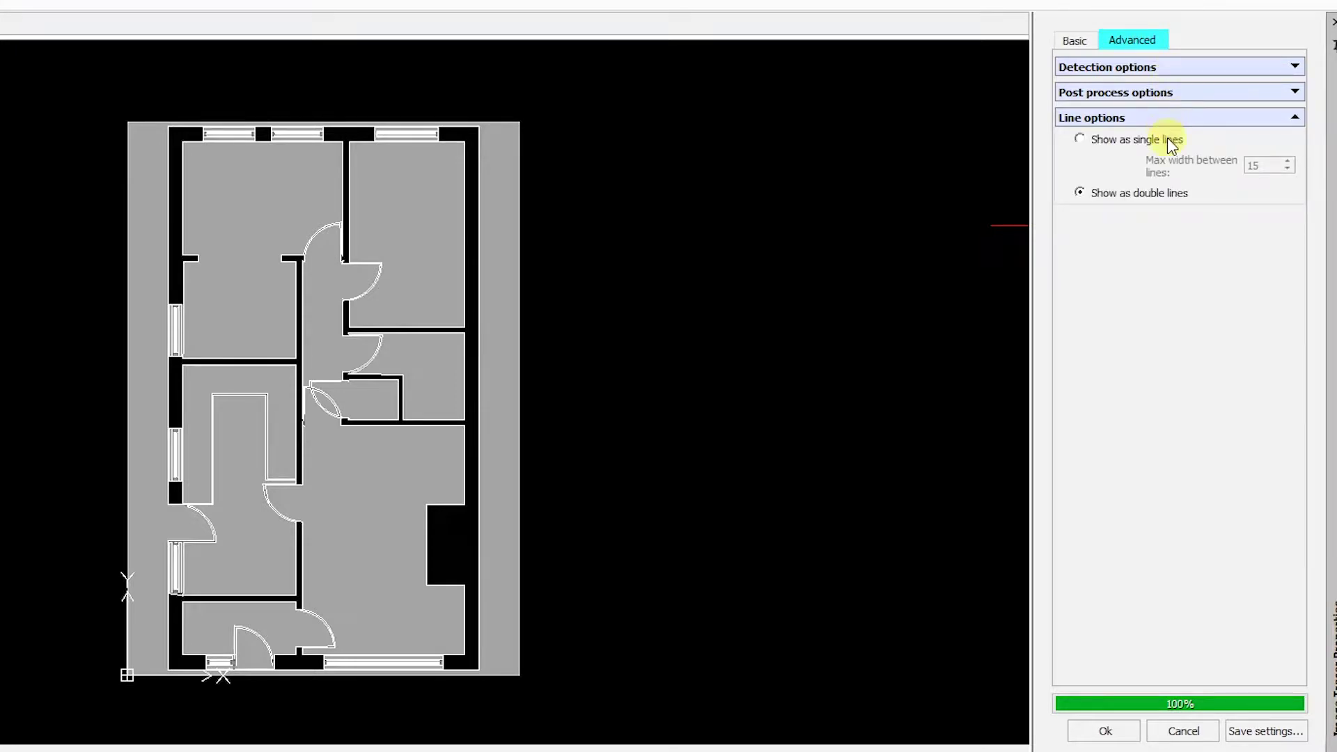
{"action": "left_click", "coordinate": [1167, 141]}
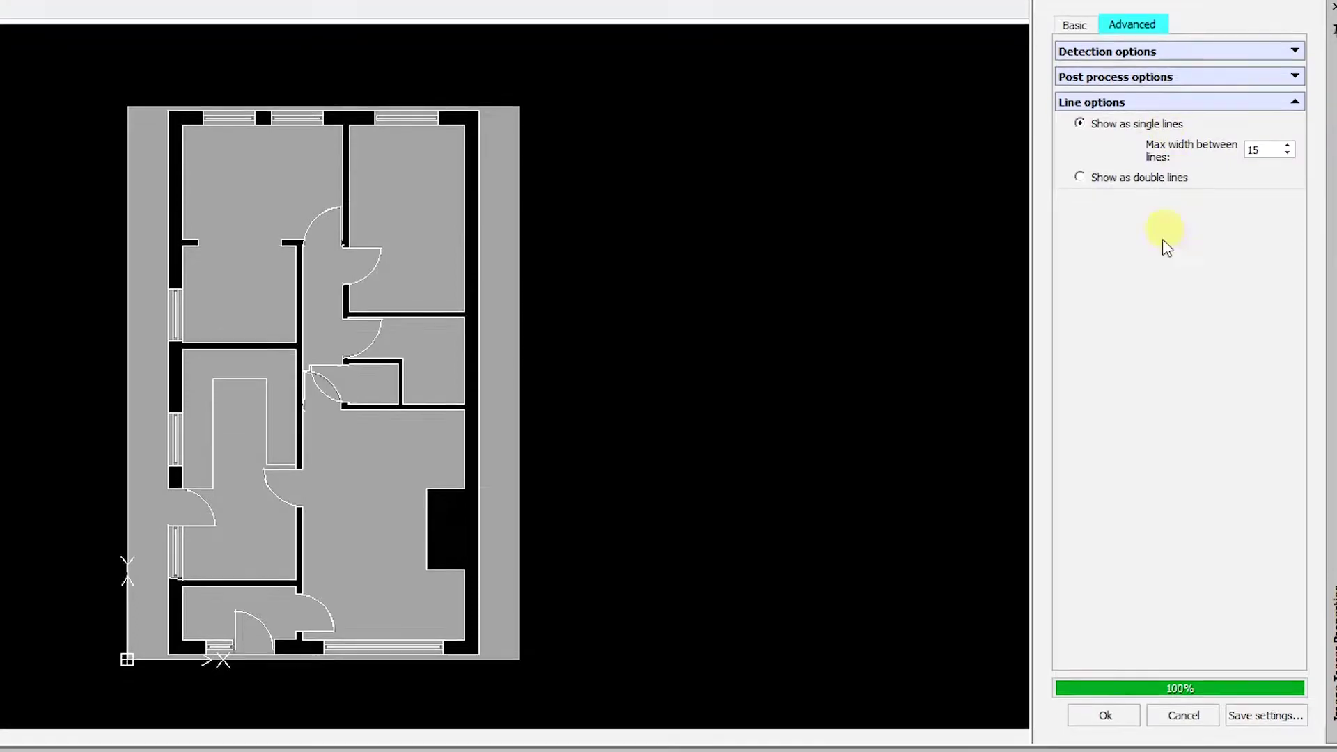
{"action": "left_click", "coordinate": [1108, 670]}
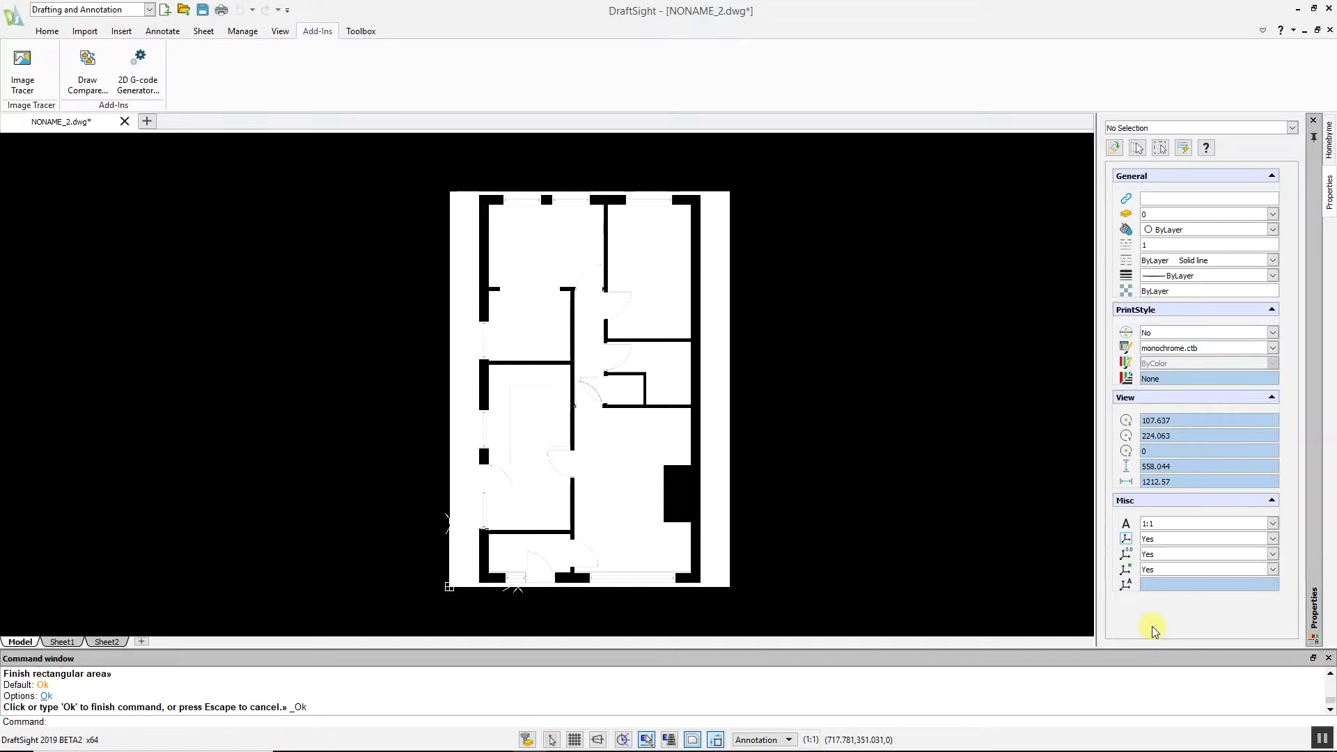
- Delete the original floor plan raster image, leaving only the traced lines
{"action": "left_click", "coordinate": [680, 488]}
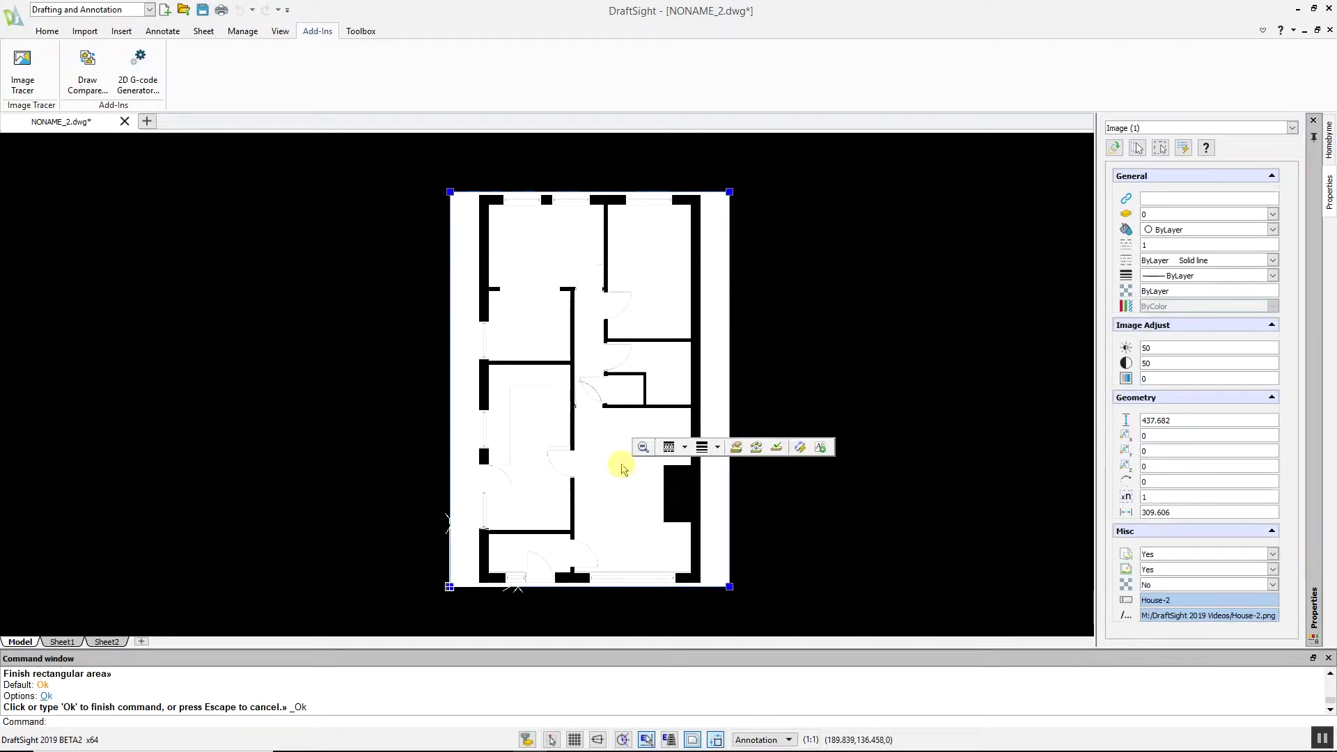
{"action": "key", "text": "Delete"}
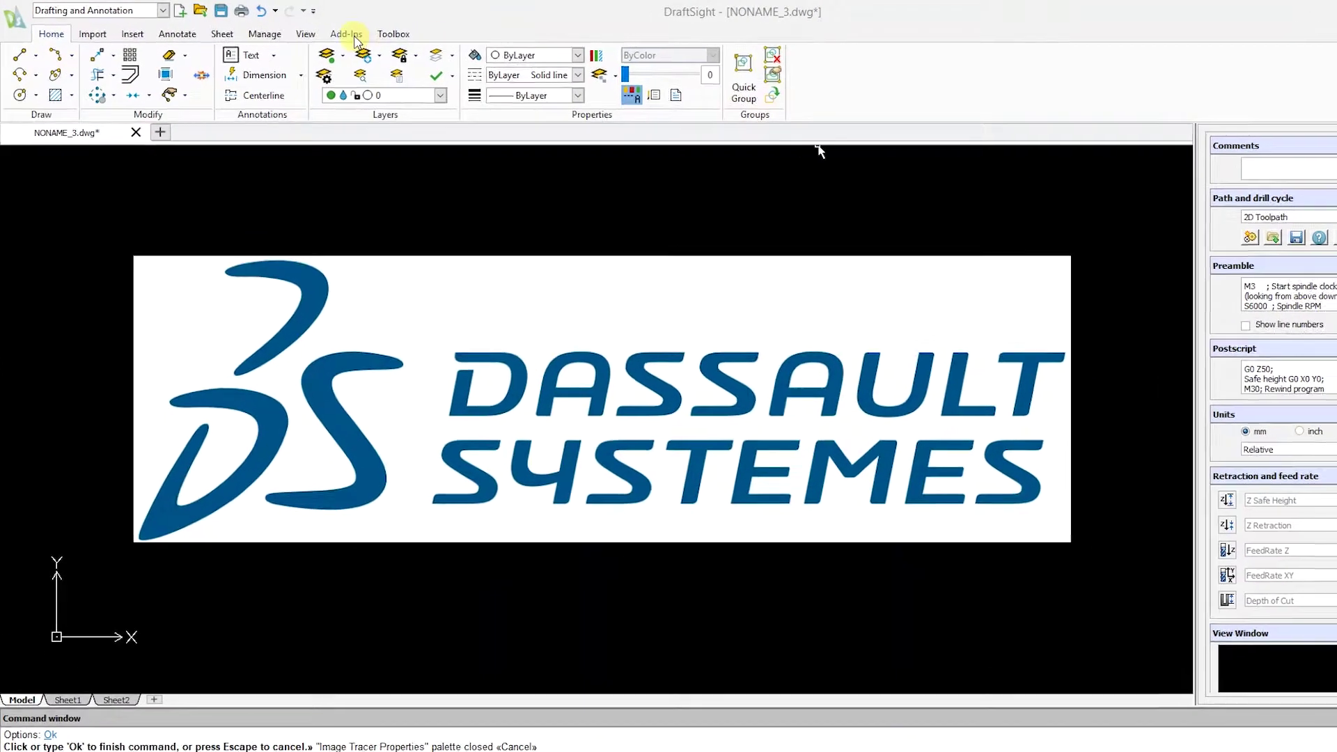
- Start Image Tracer from Add-Ins on the logo image using the Logo profile
{"action": "left_click", "coordinate": [326, 33]}
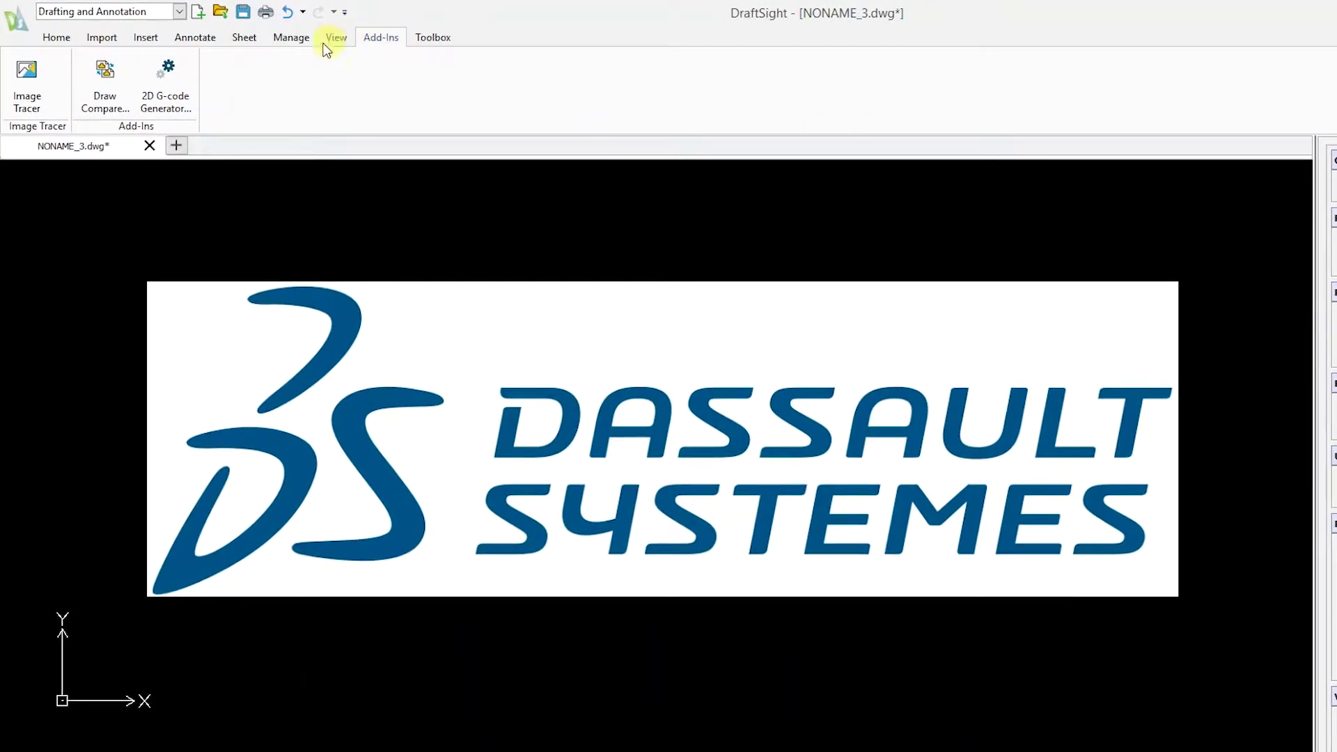
{"action": "left_click", "coordinate": [37, 99]}
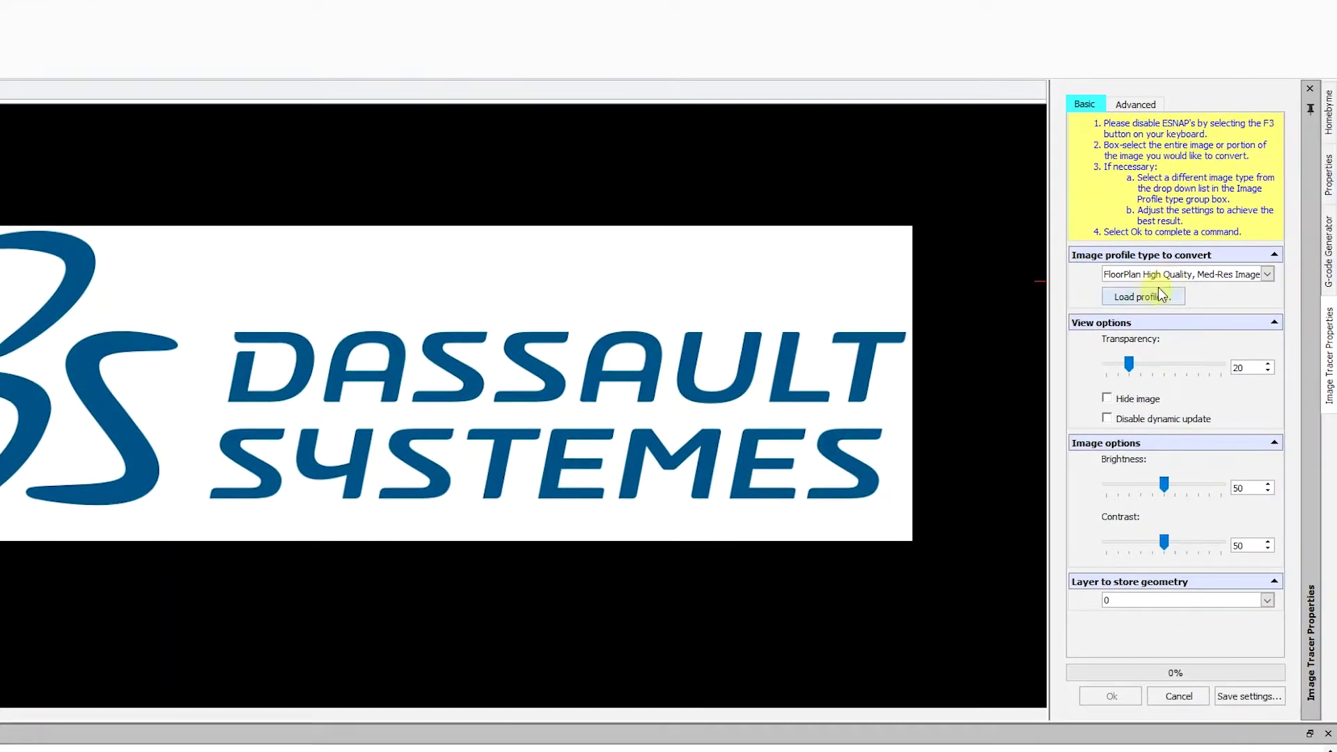
{"action": "left_click", "coordinate": [1171, 278]}
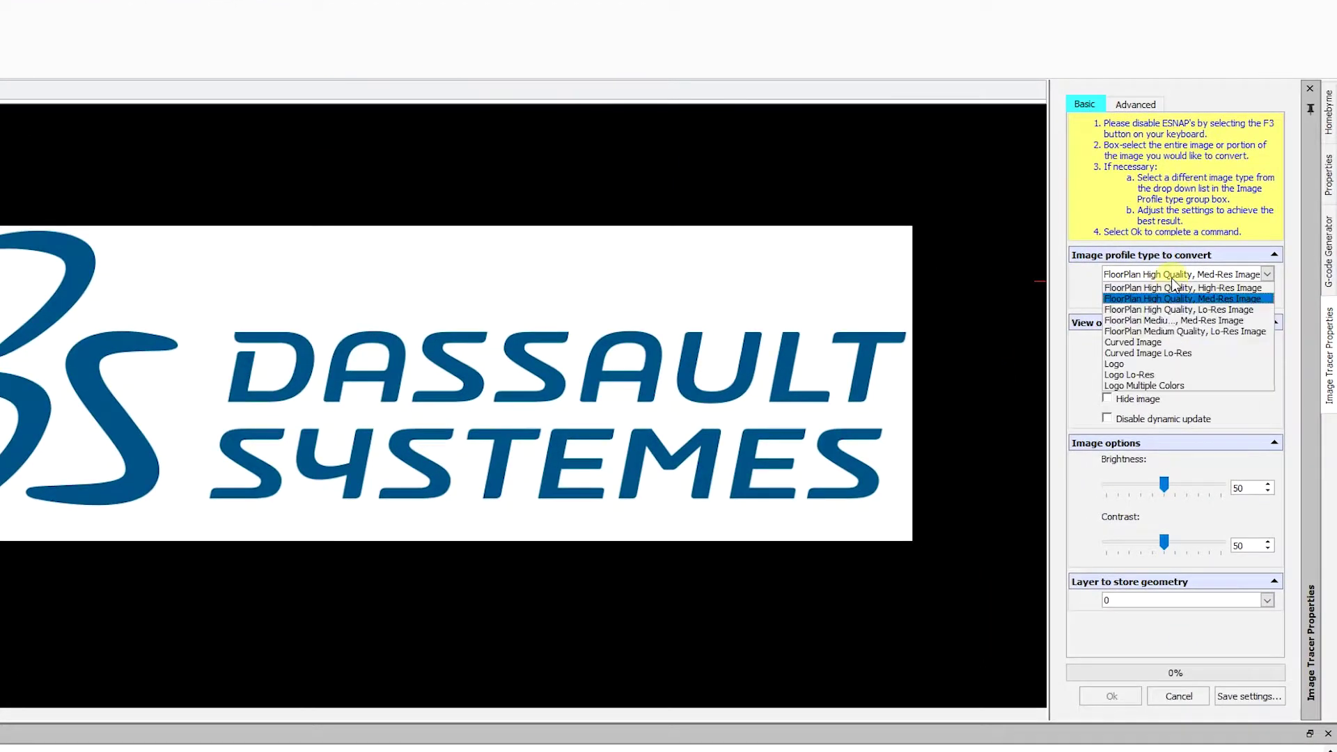
{"action": "left_click", "coordinate": [1211, 365]}
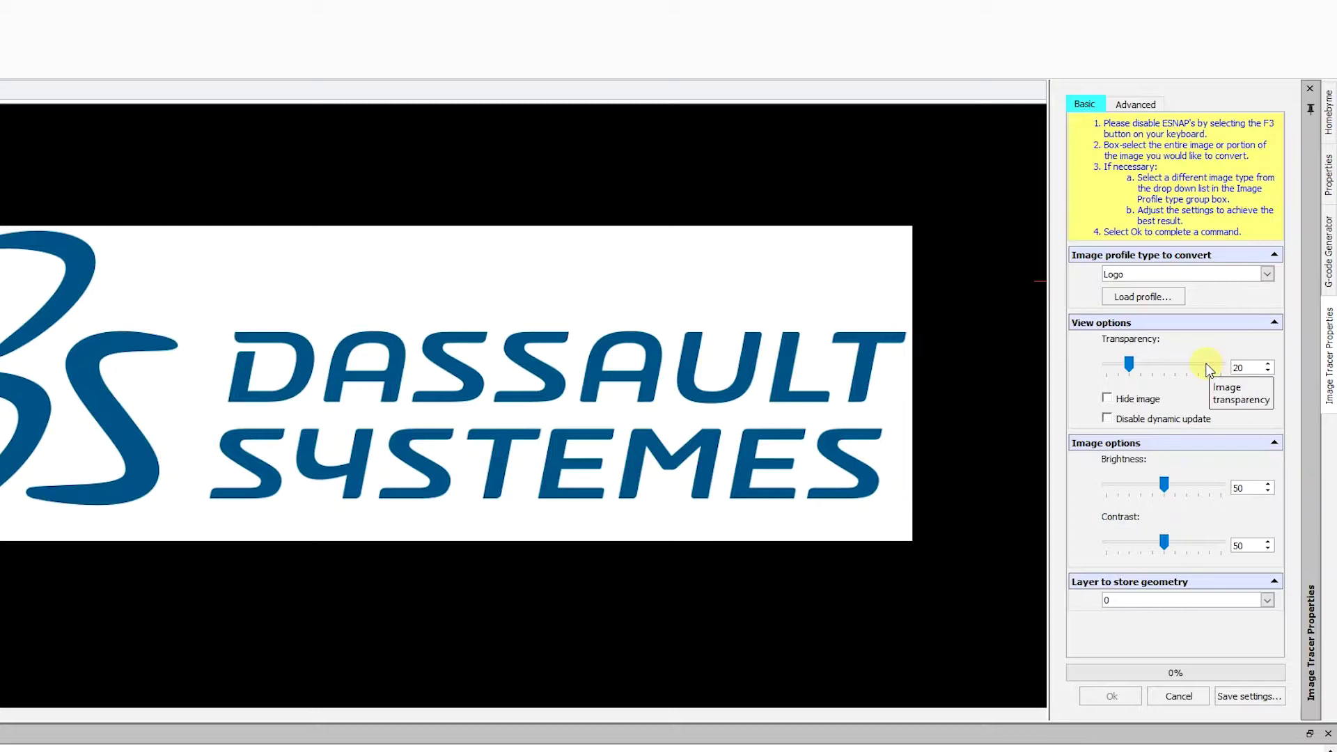
- Trace the entire Dassault Systèmes logo and raise image transparency to about 65
{"action": "left_click", "coordinate": [994, 200]}
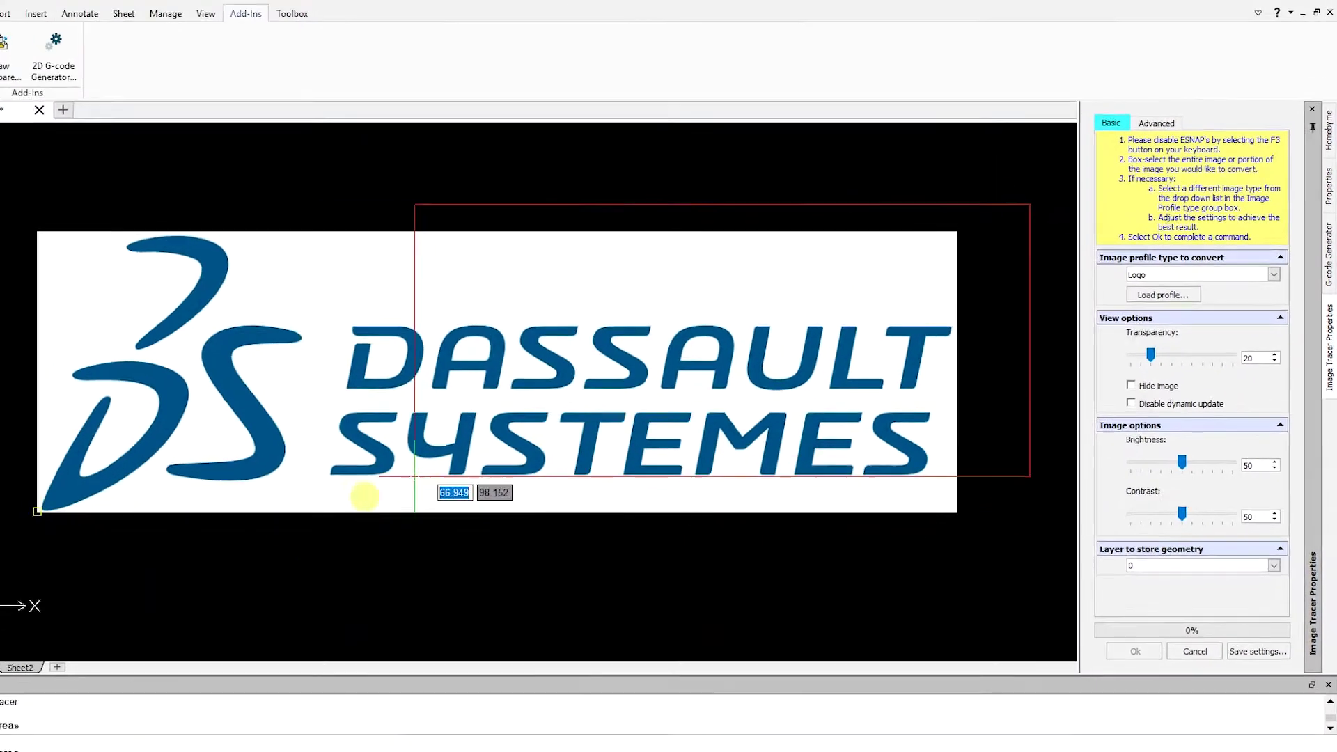
{"action": "left_click", "coordinate": [20, 538]}
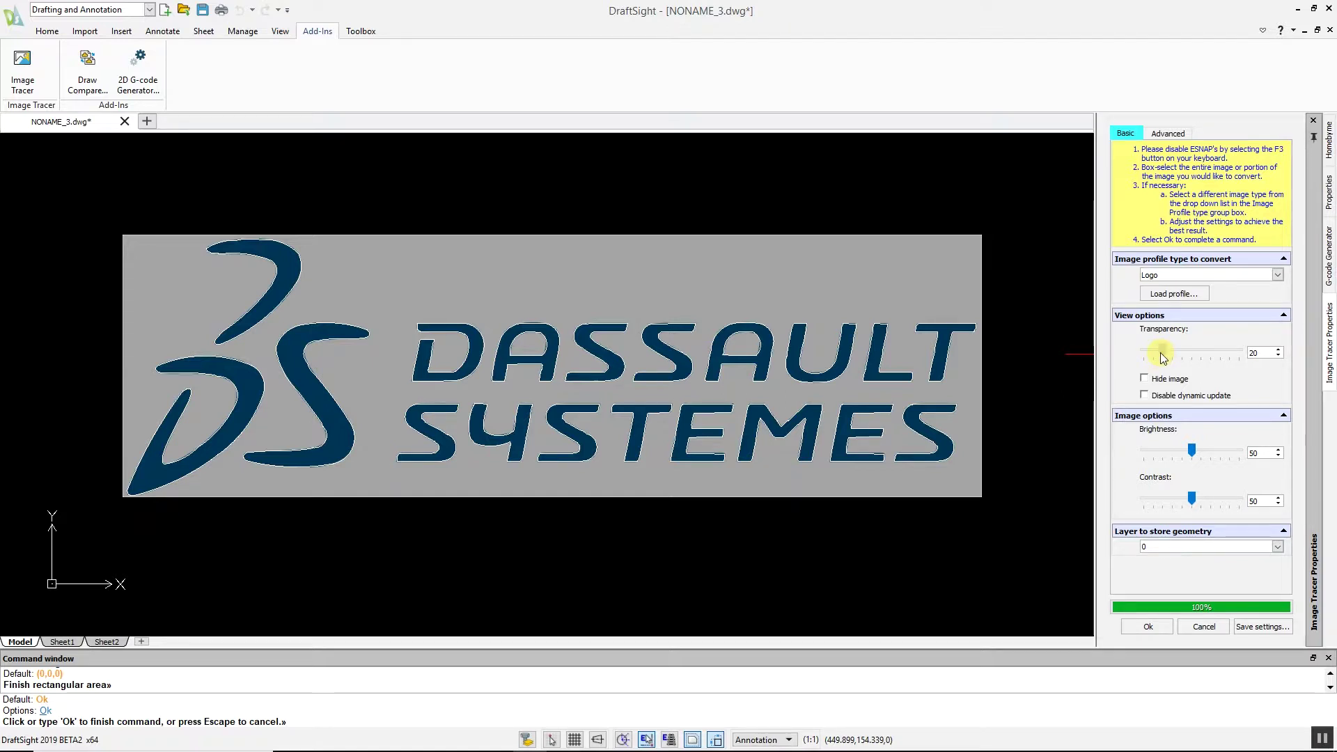
{"action": "mouse_move", "coordinate": [1161, 355]}
{"action": "left_mouse_down"}
{"action": "mouse_move", "coordinate": [1201, 355]}
{"action": "mouse_move", "coordinate": [1151, 354]}
{"action": "mouse_move", "coordinate": [1205, 357]}
{"action": "left_mouse_up"}
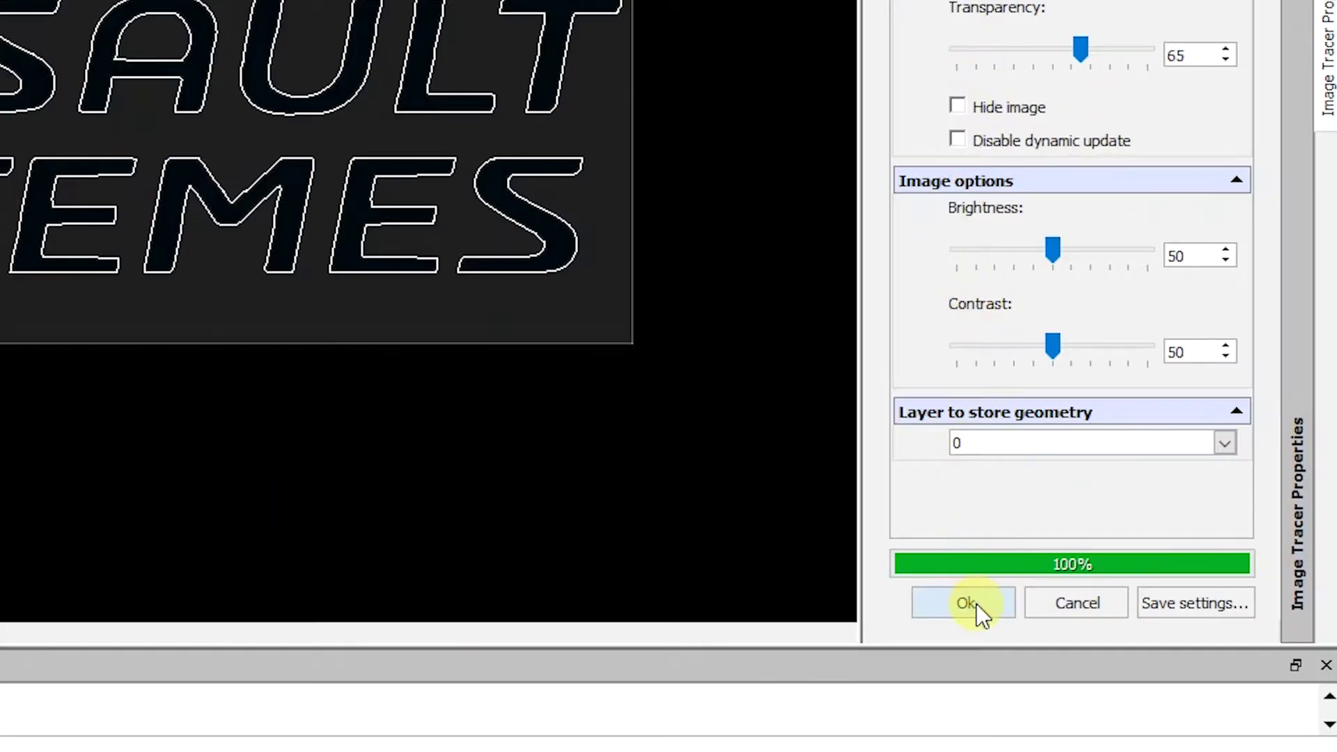
- Accept the traced logo outlines and delete the original logo image
{"action": "left_click", "coordinate": [974, 603]}
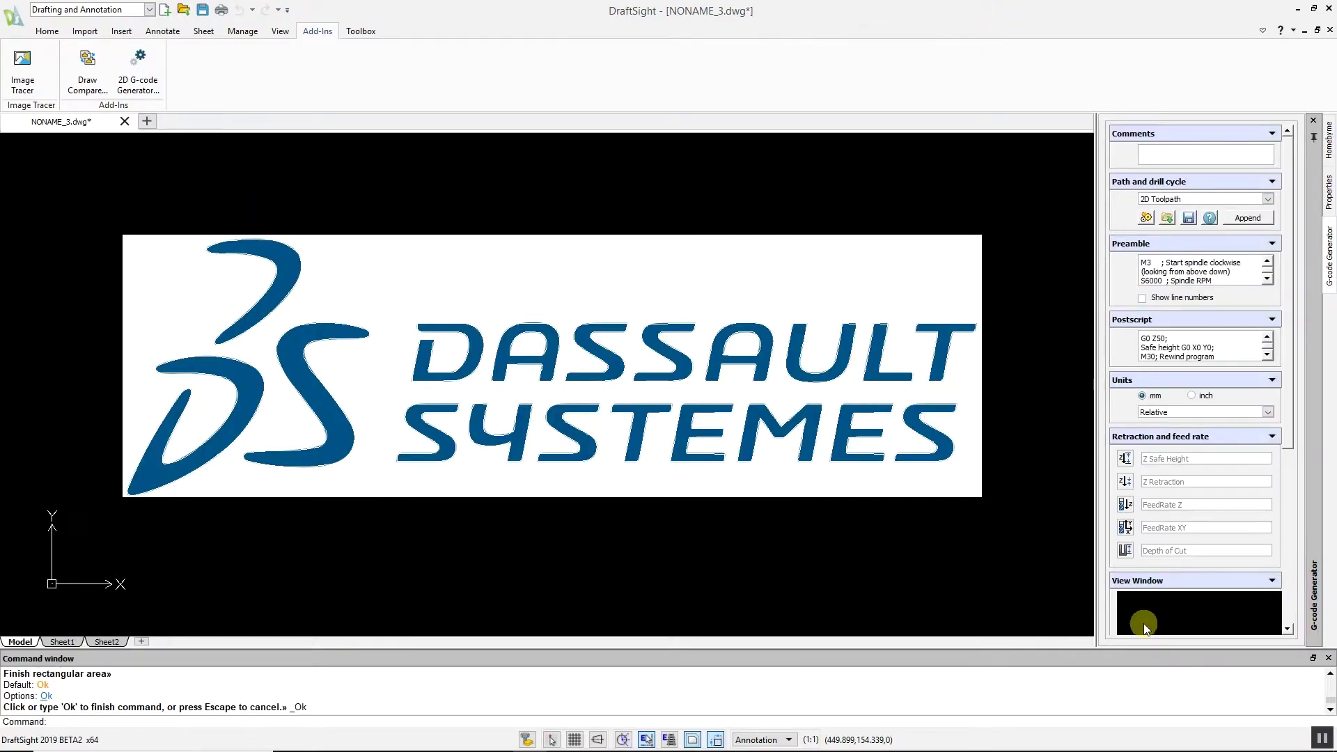
{"action": "left_click", "coordinate": [979, 499]}
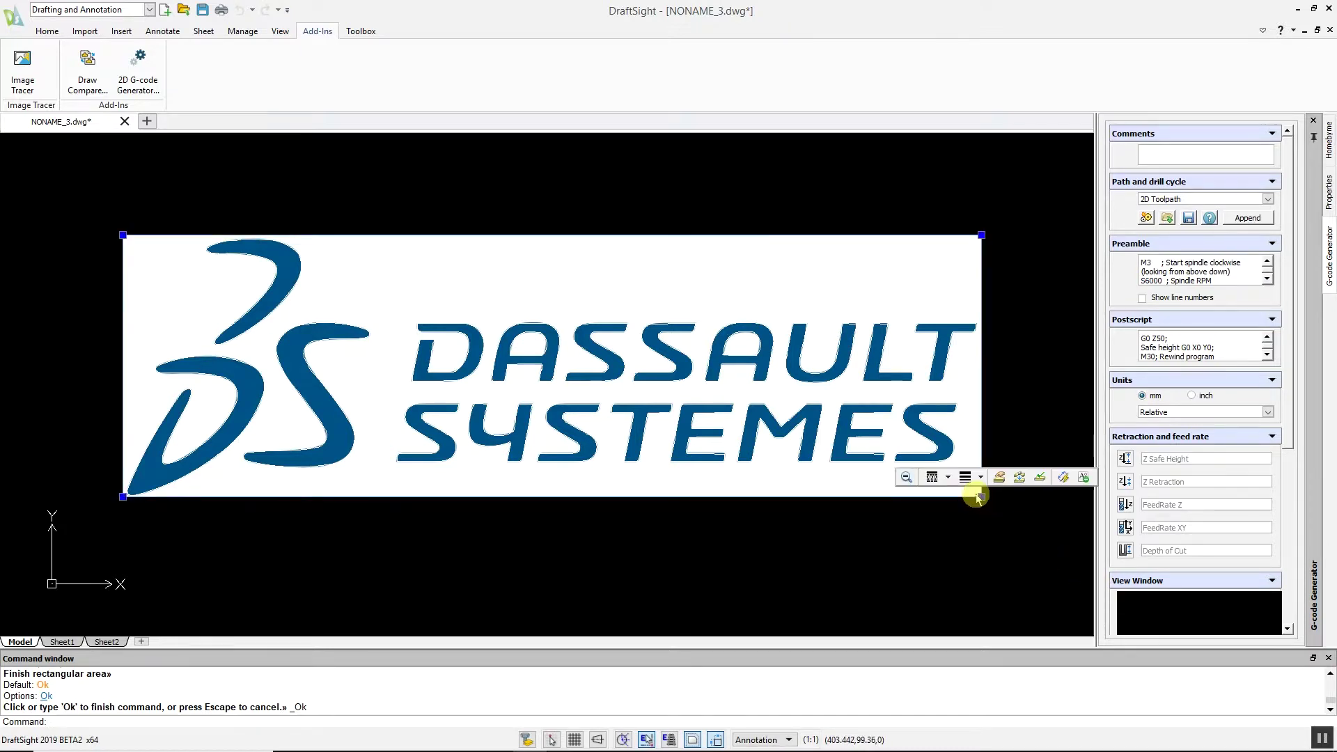
{"action": "key", "text": "Delete"}
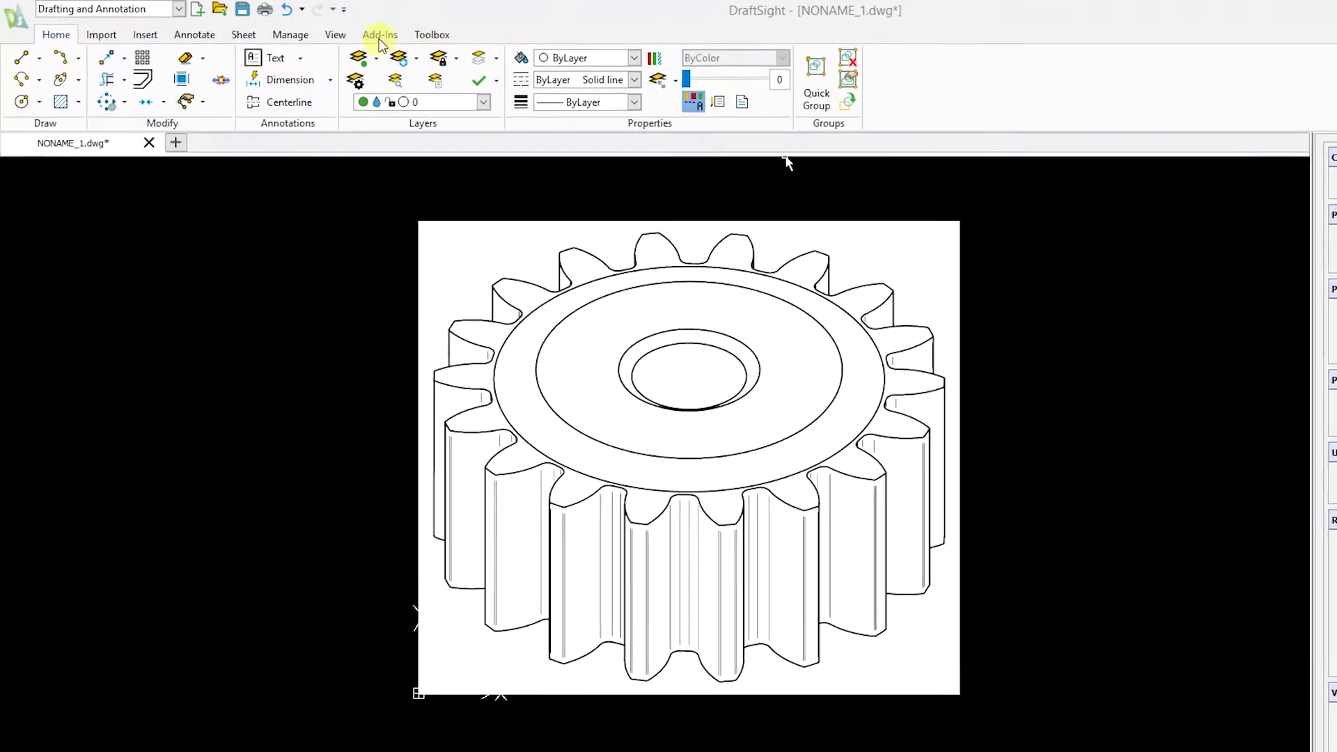
- Start Image Tracer from Add-Ins on the gear image with the Curved Image profile
{"action": "left_click", "coordinate": [316, 35]}
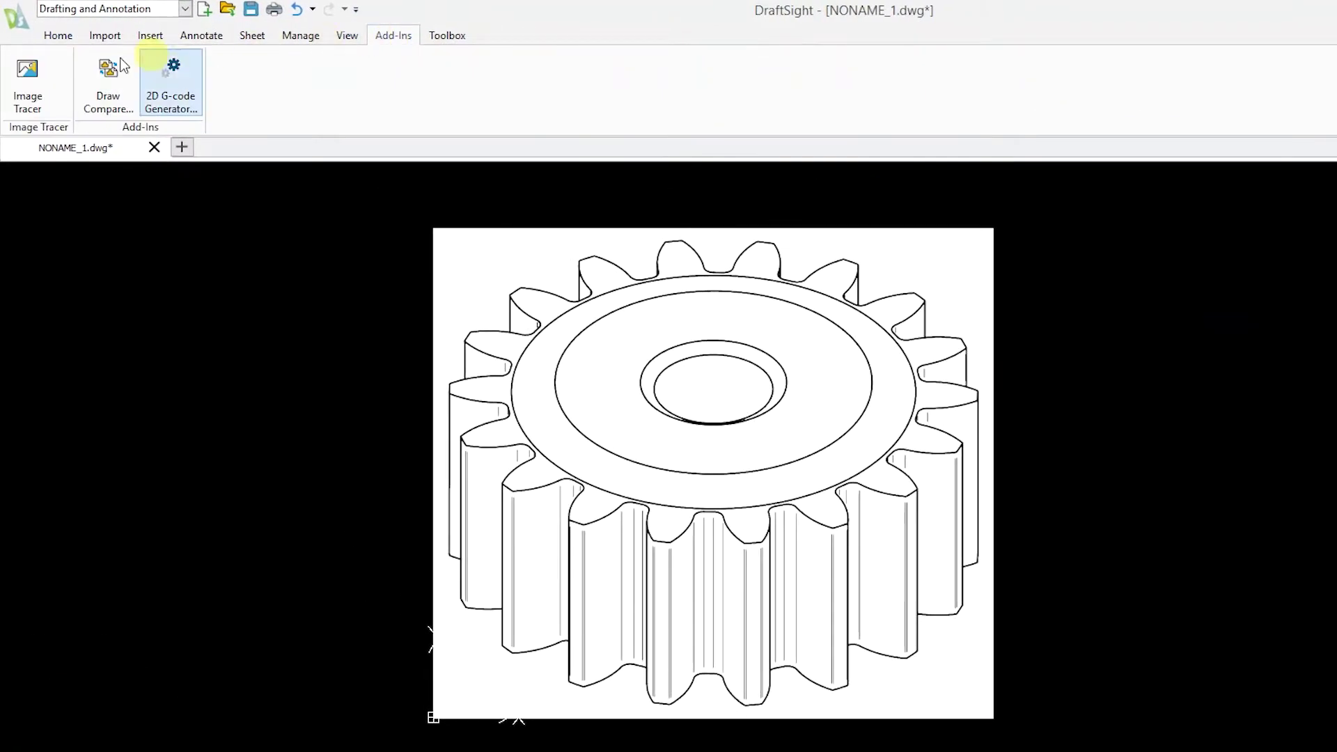
{"action": "left_click", "coordinate": [32, 87]}
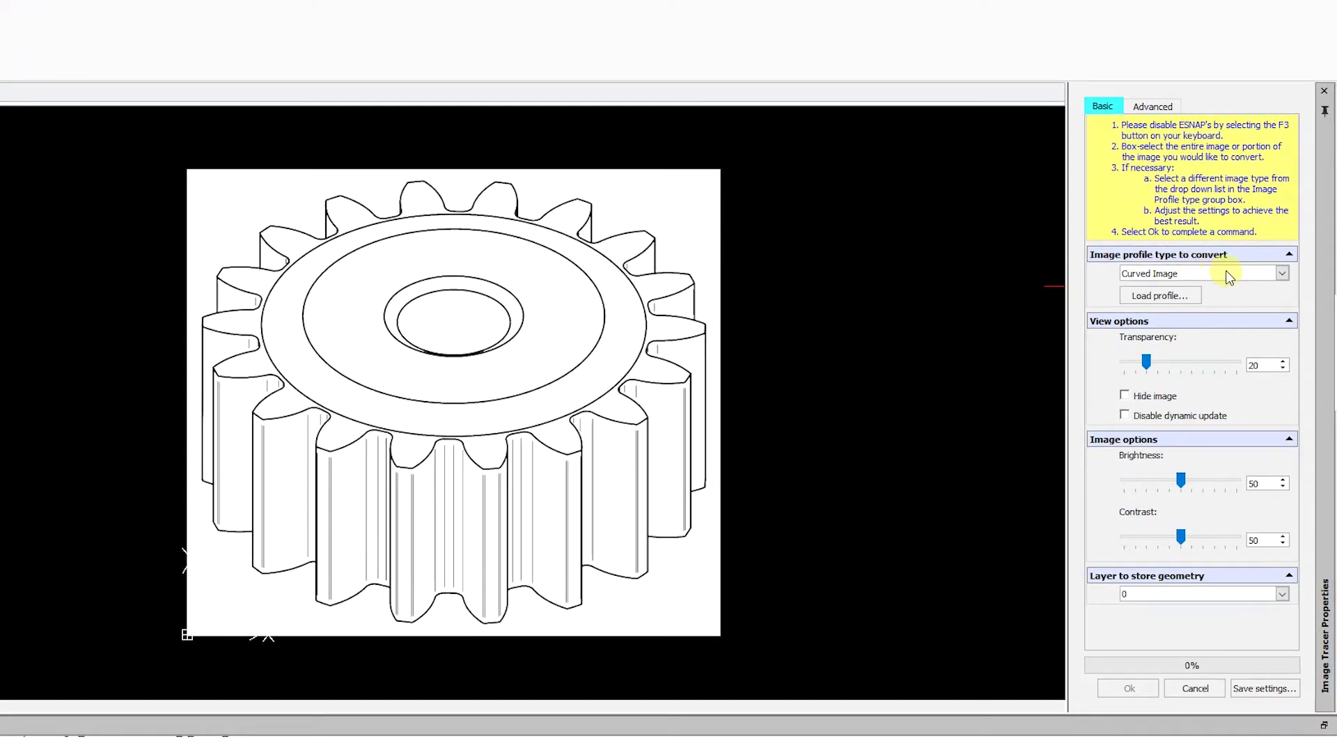
{"action": "left_click", "coordinate": [1227, 275]}
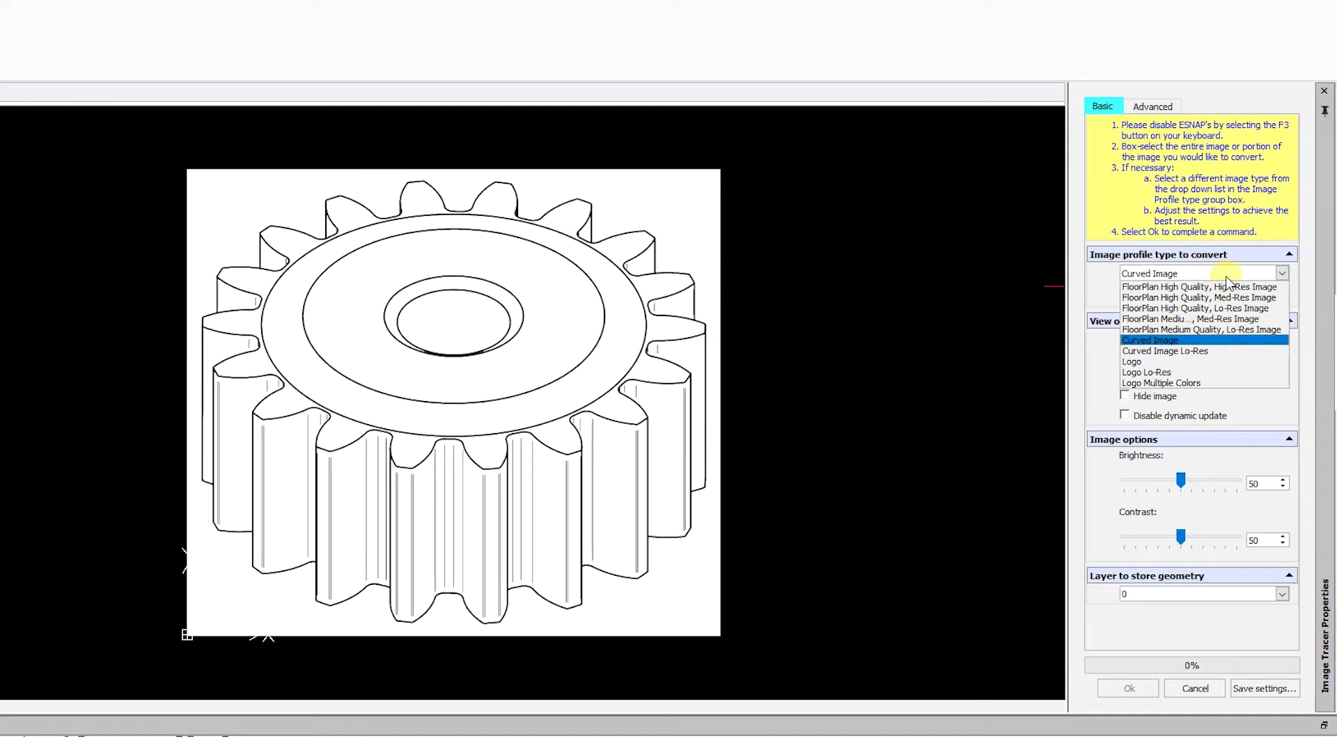
{"action": "left_click", "coordinate": [1197, 337]}
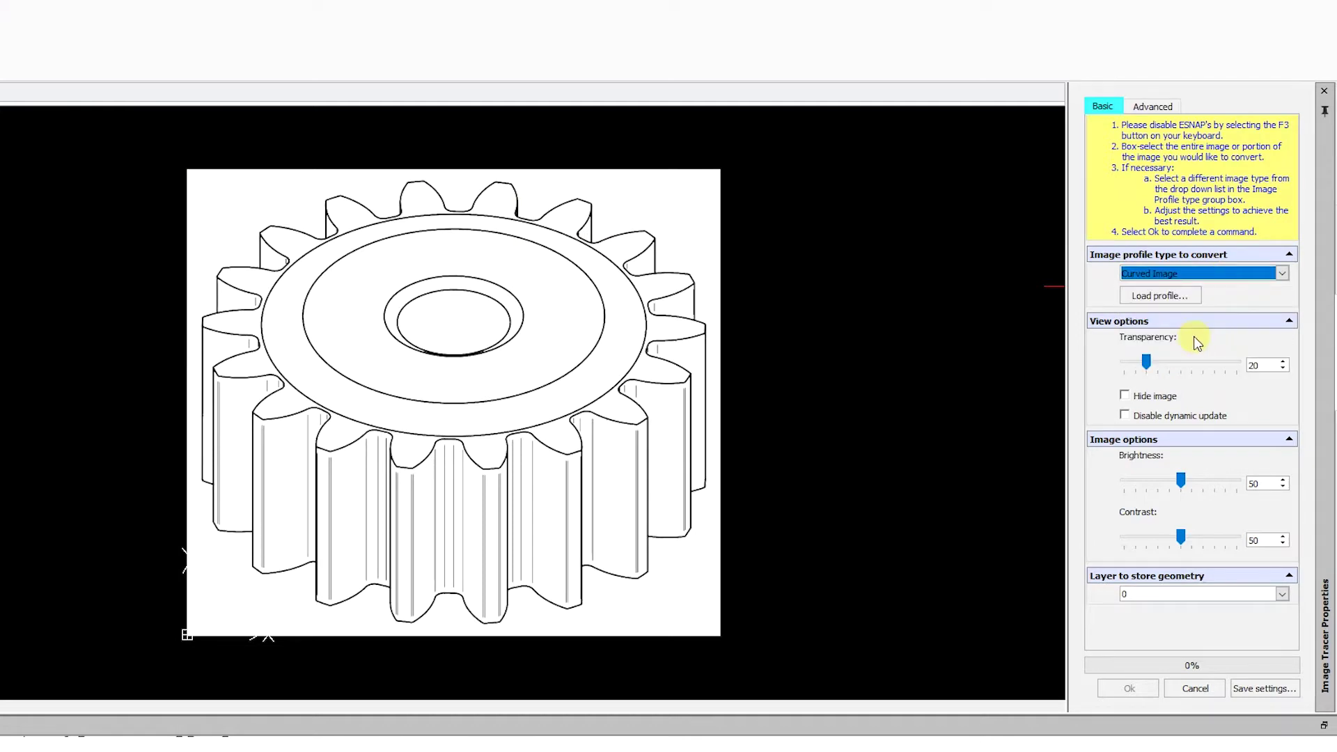
- Trace the entire gear image and tick Hide image to view only the traced outlines
{"action": "left_click", "coordinate": [767, 147]}
{"action": "left_click", "coordinate": [133, 653]}
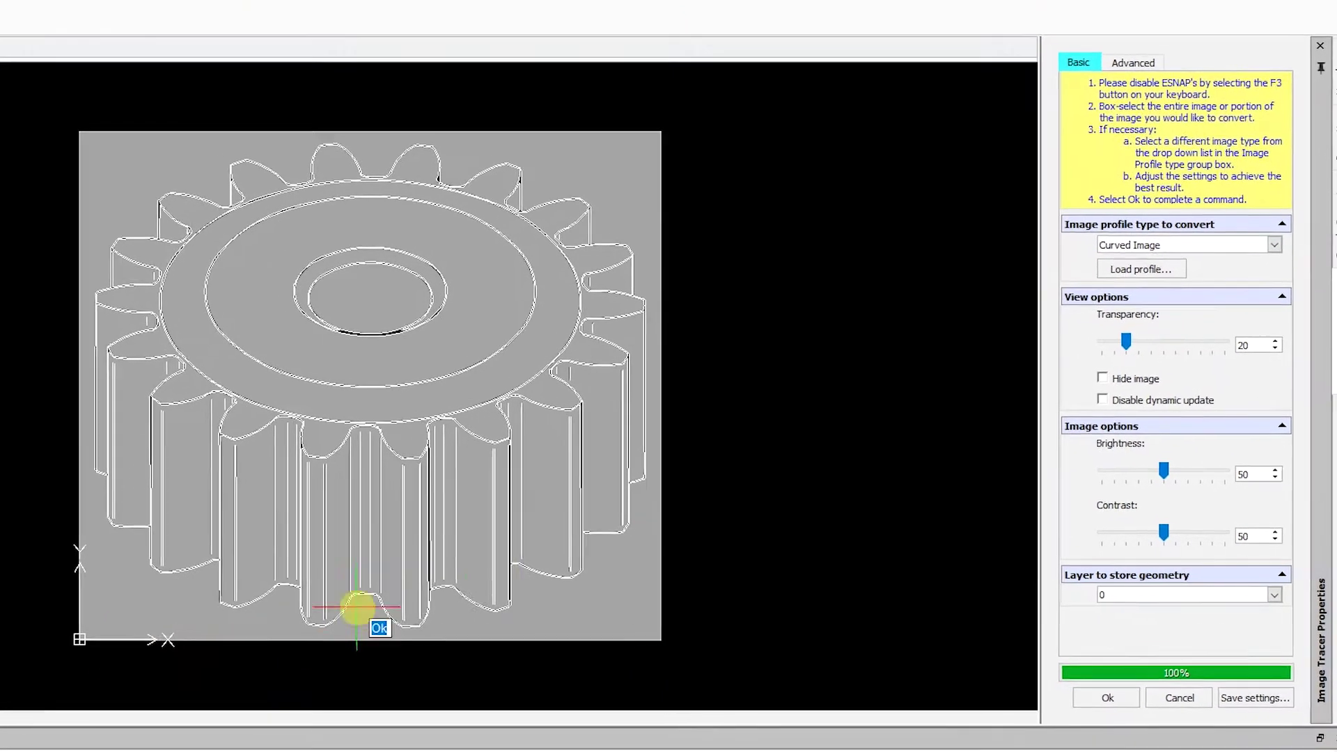
{"action": "left_click", "coordinate": [1089, 368]}
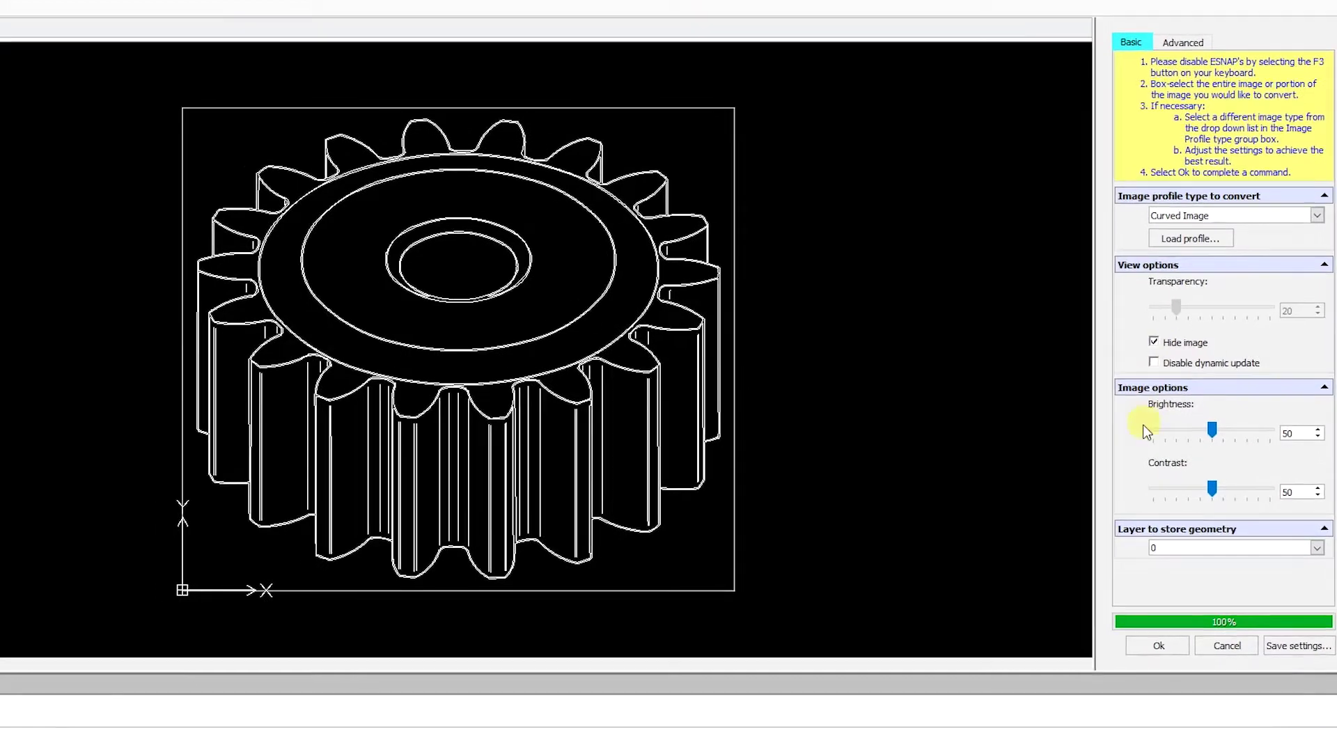
- Accept the traced gear linework and delete the original gear raster image
{"action": "left_click", "coordinate": [1158, 646]}
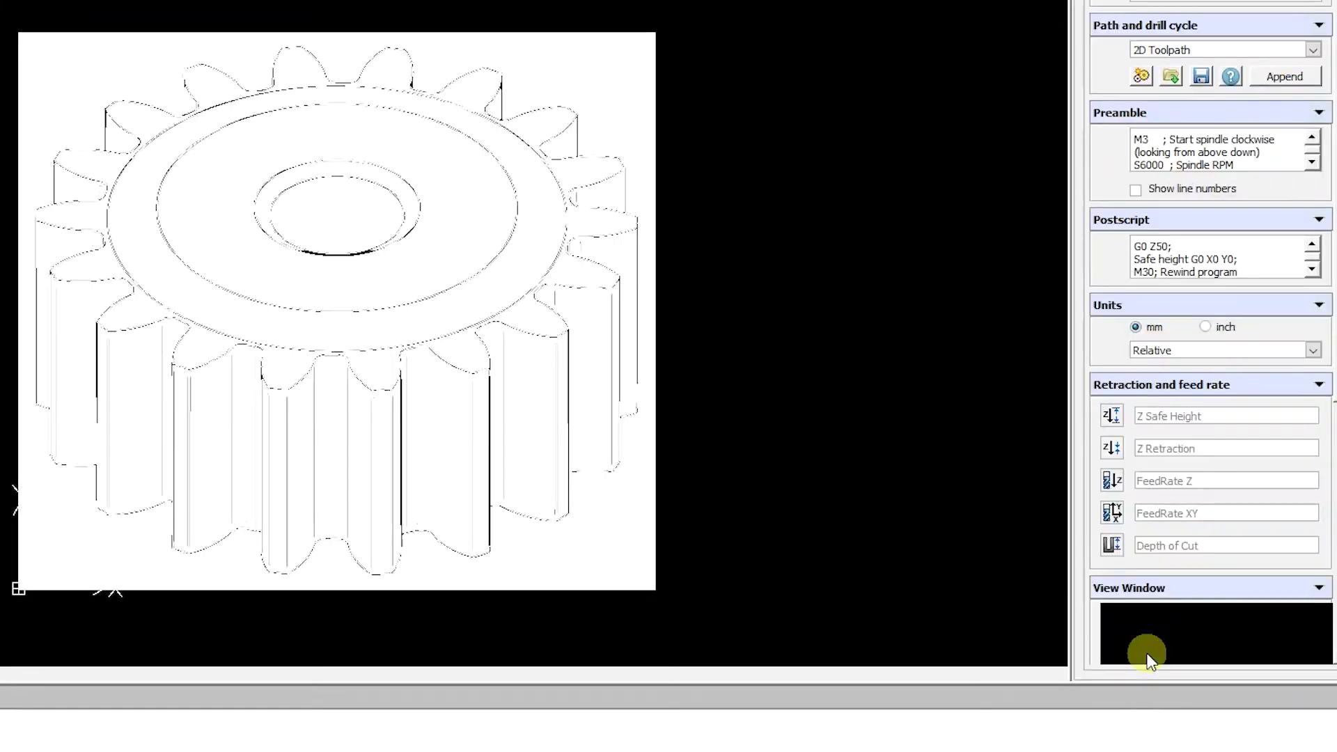
{"action": "left_click", "coordinate": [603, 583]}
{"action": "key", "text": "Delete"}
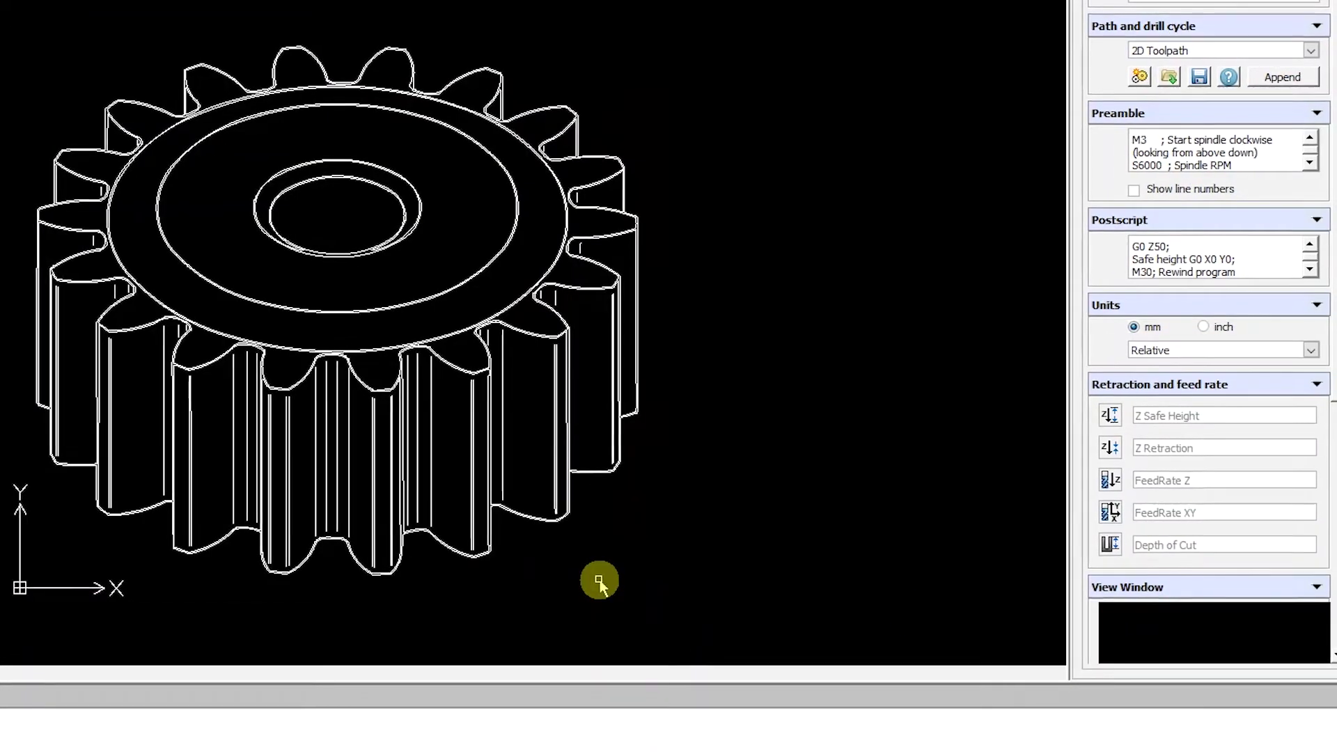